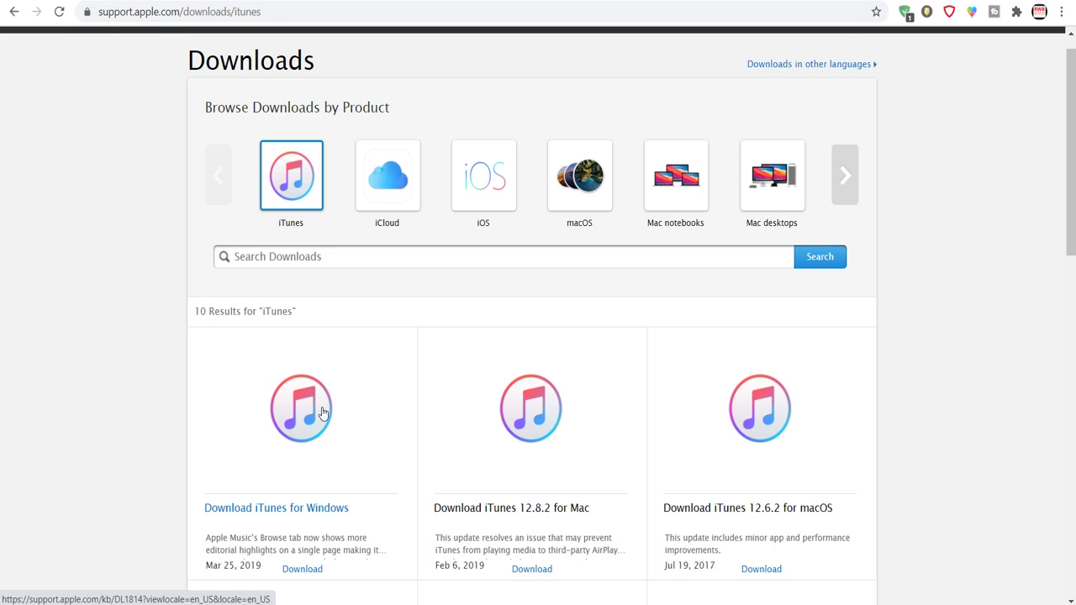
{"action": "left_click", "coordinate": [323, 412]}
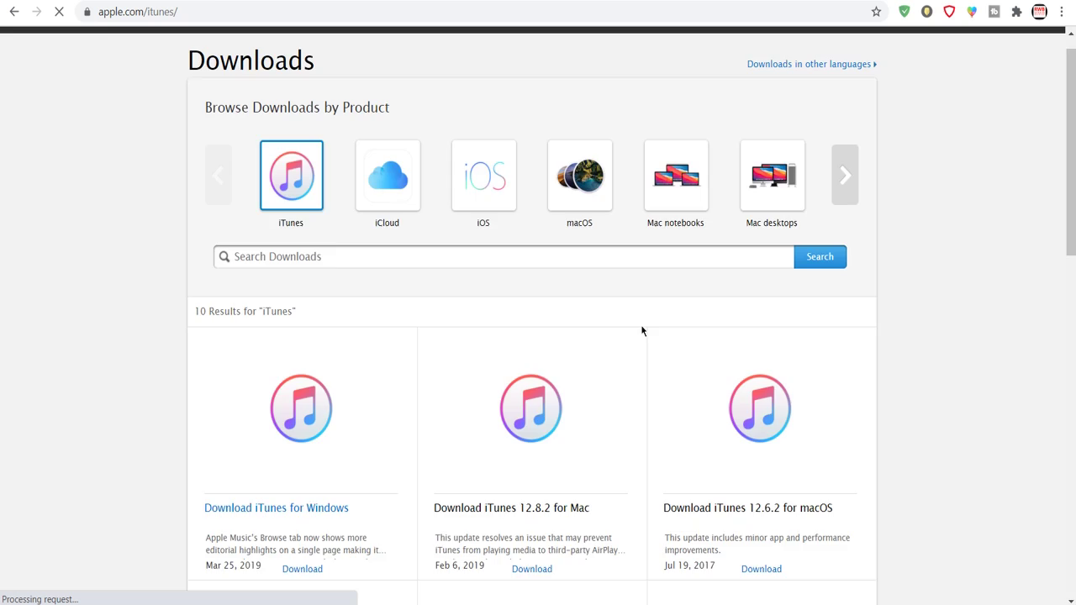
{"action": "scroll", "coordinate": [450, 359], "scroll_direction": "down", "scroll_amount": 3}
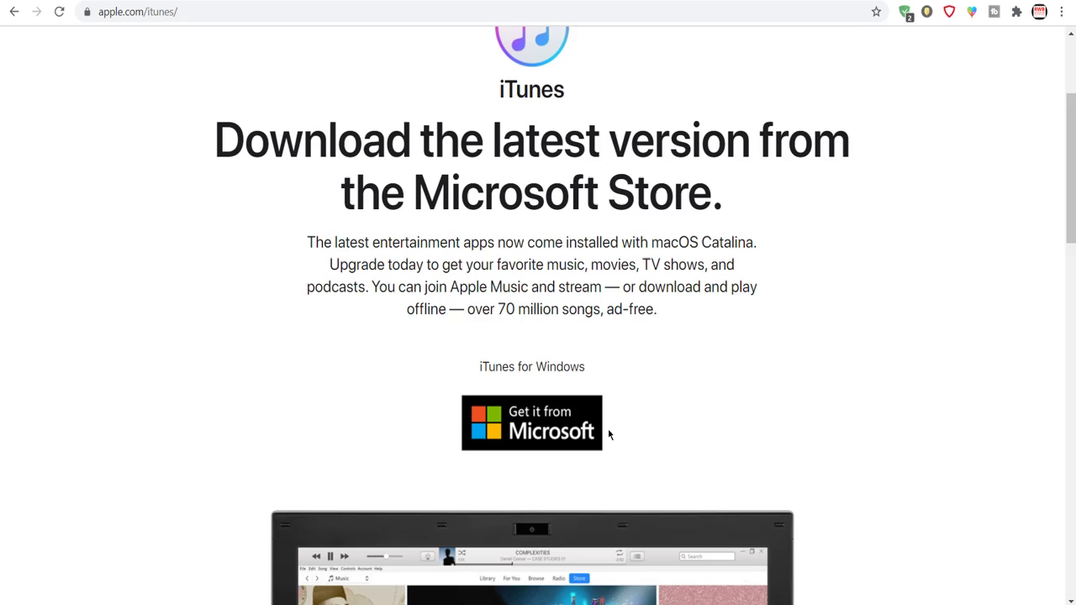
{"action": "scroll", "coordinate": [608, 434], "scroll_direction": "down", "scroll_amount": 7}
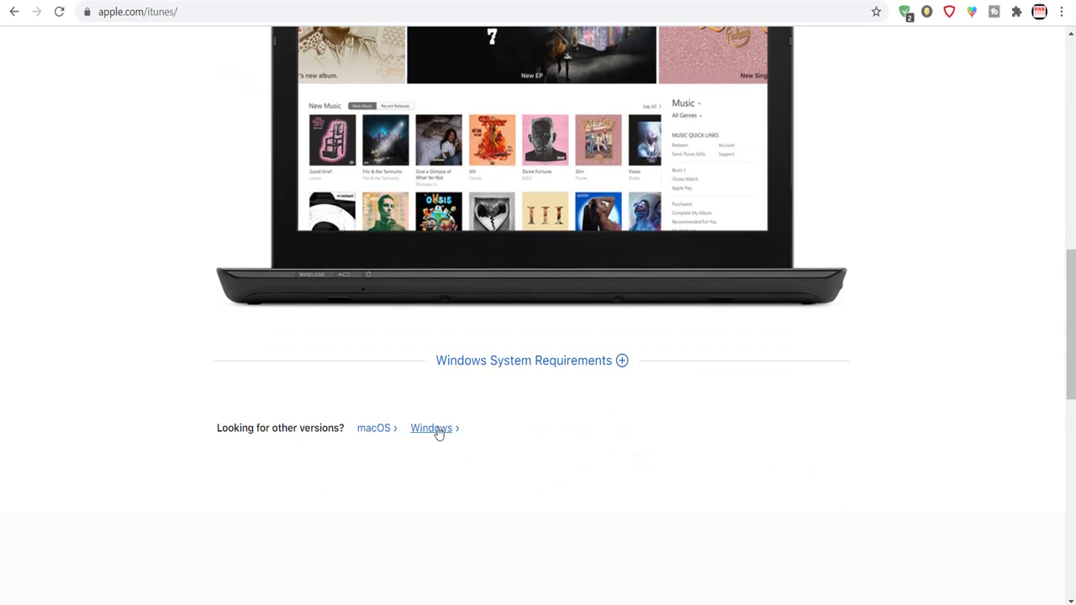
{"action": "left_click", "coordinate": [434, 430]}
{"action": "scroll", "coordinate": [438, 435], "scroll_direction": "down", "scroll_amount": 3}
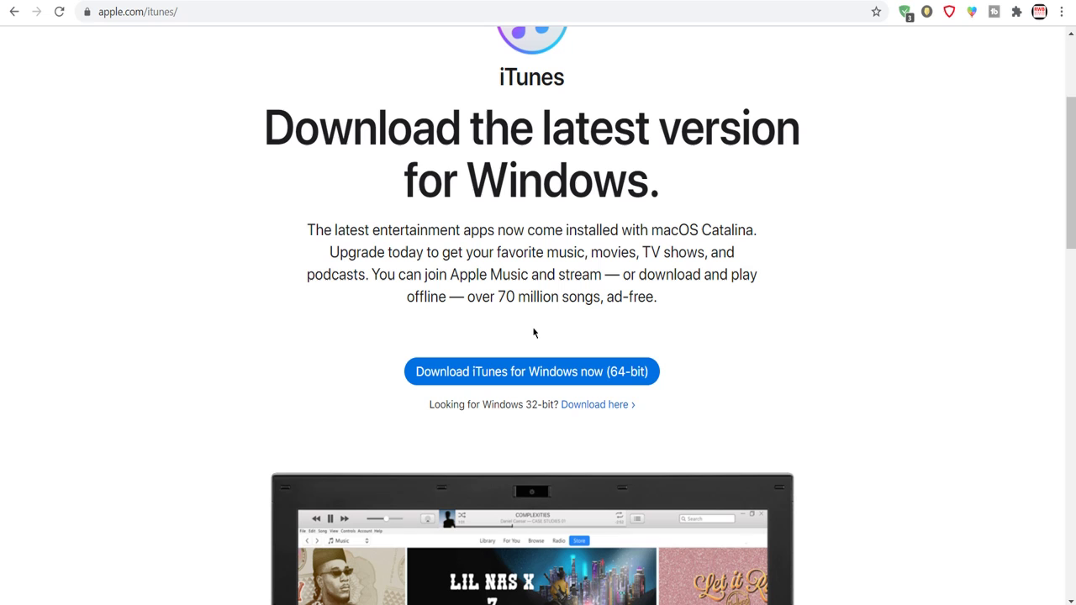
{"action": "scroll", "coordinate": [256, 201], "scroll_direction": "up", "scroll_amount": 3}
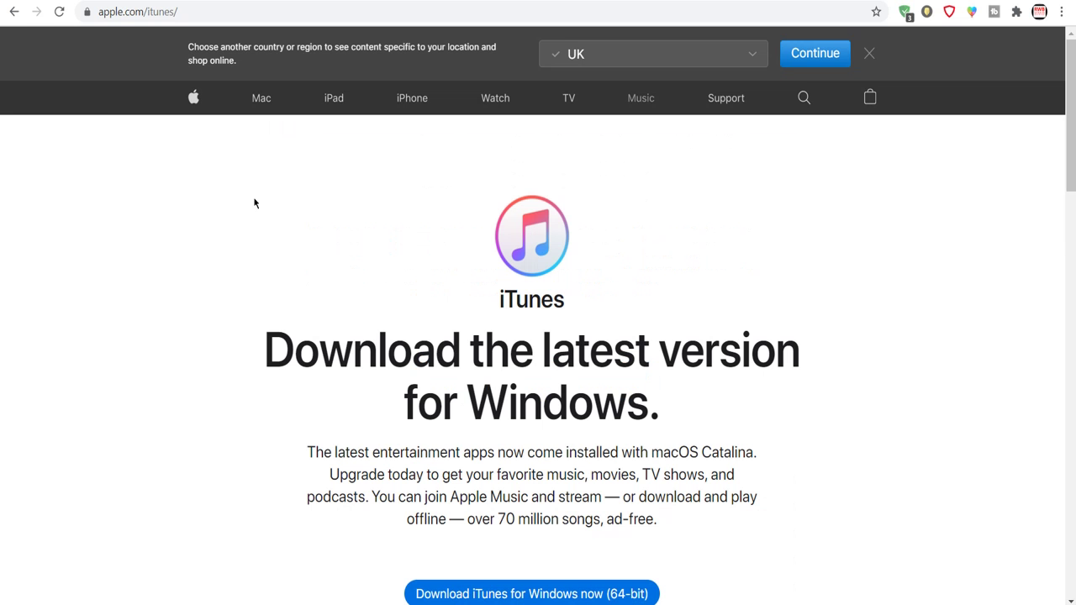
{"action": "left_click", "coordinate": [14, 12]}
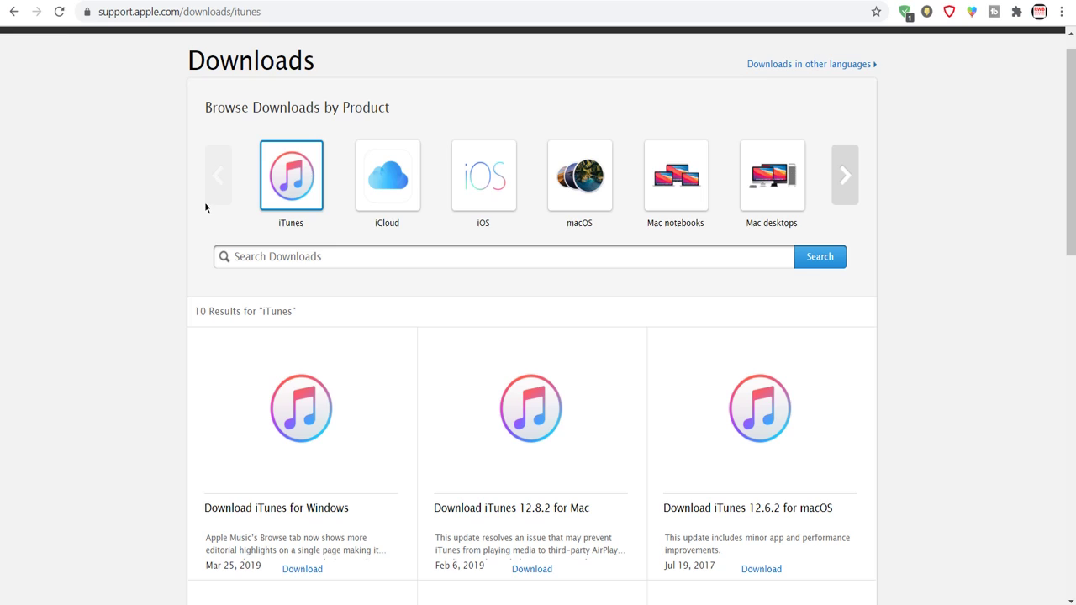
Step: On the 3u.com tab, start downloading the 3uTools v2.53.010 installer
{"action": "left_click", "coordinate": [236, 1]}
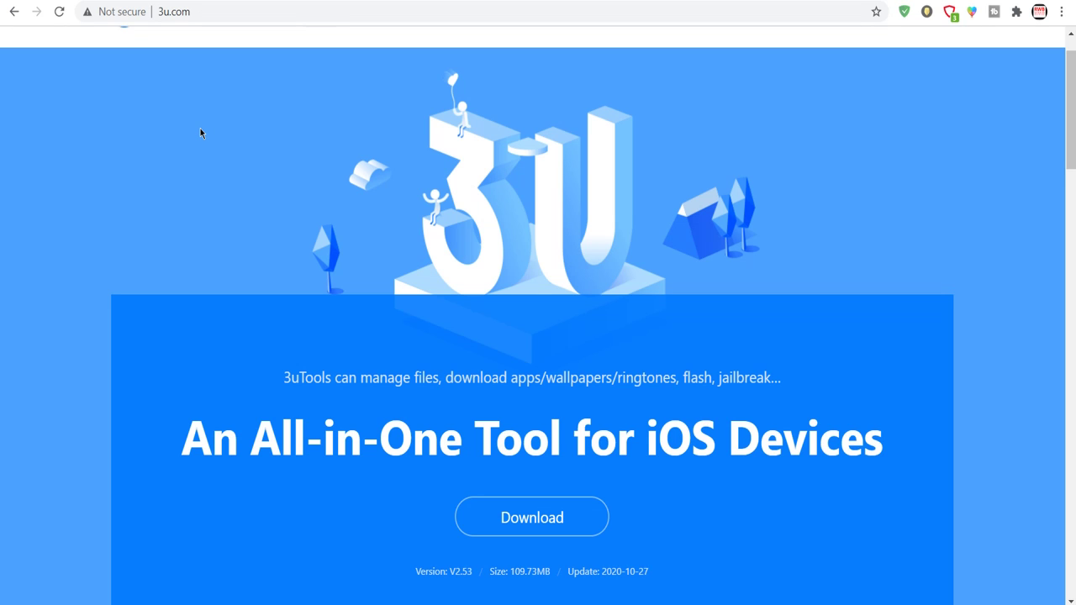
{"action": "left_click", "coordinate": [559, 522]}
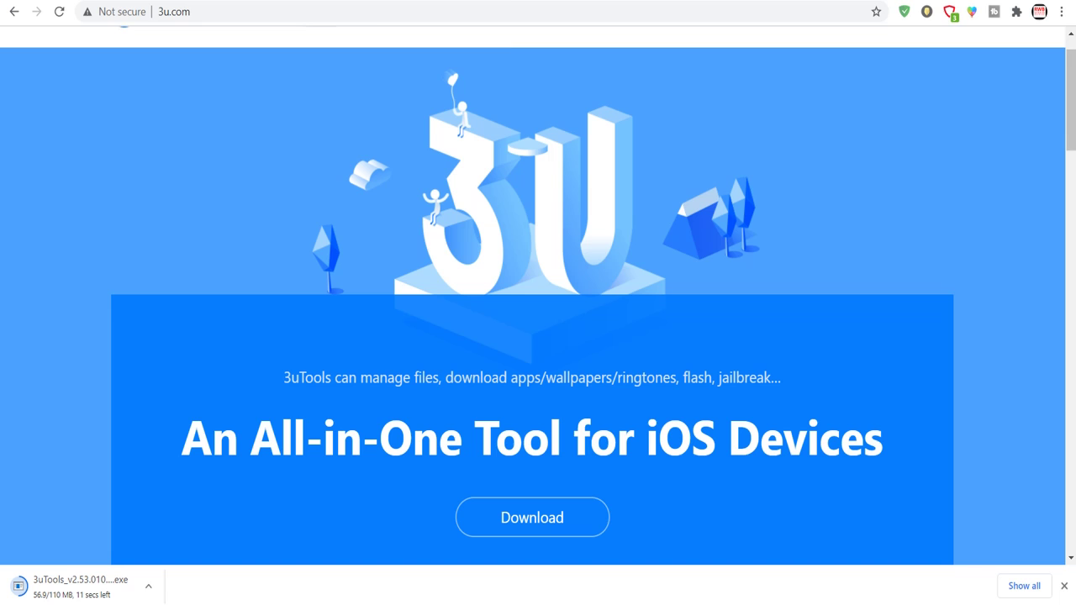
Step: Download the iPogo 1.8.0 IPA from ipogo.app and show the download in its Desktop folder
{"action": "left_click", "coordinate": [353, 2]}
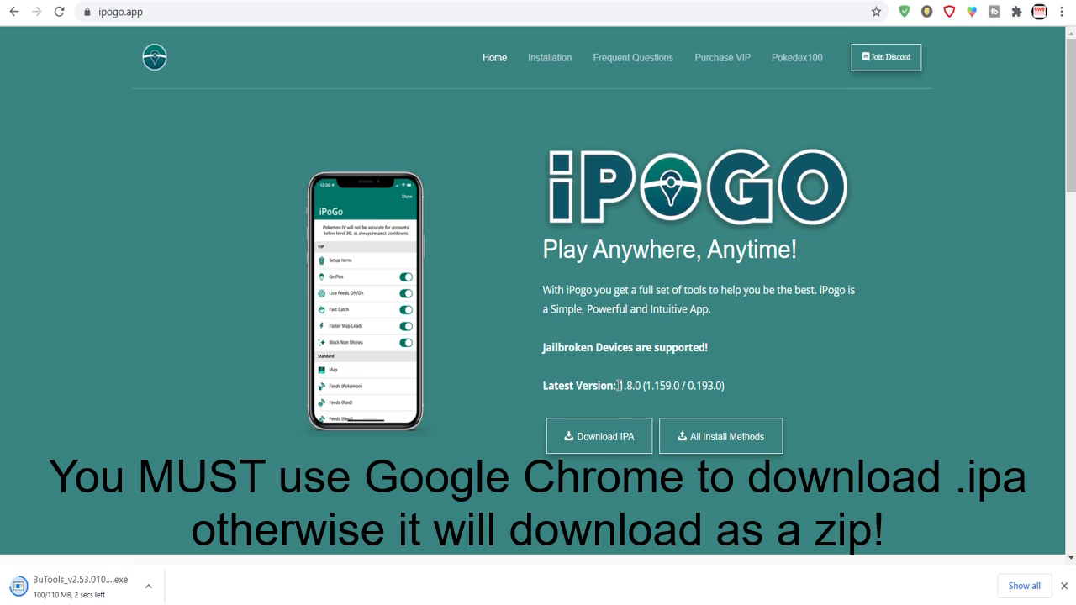
{"action": "left_click_drag", "start_coordinate": [619, 385], "coordinate": [646, 386]}
{"action": "left_click", "coordinate": [860, 393]}
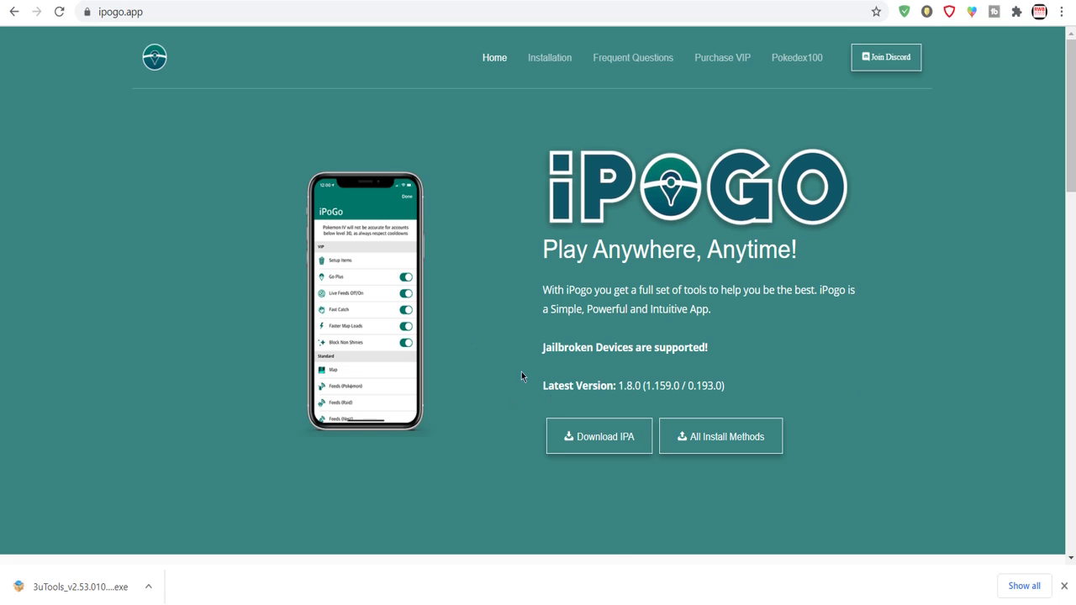
{"action": "left_click", "coordinate": [599, 439]}
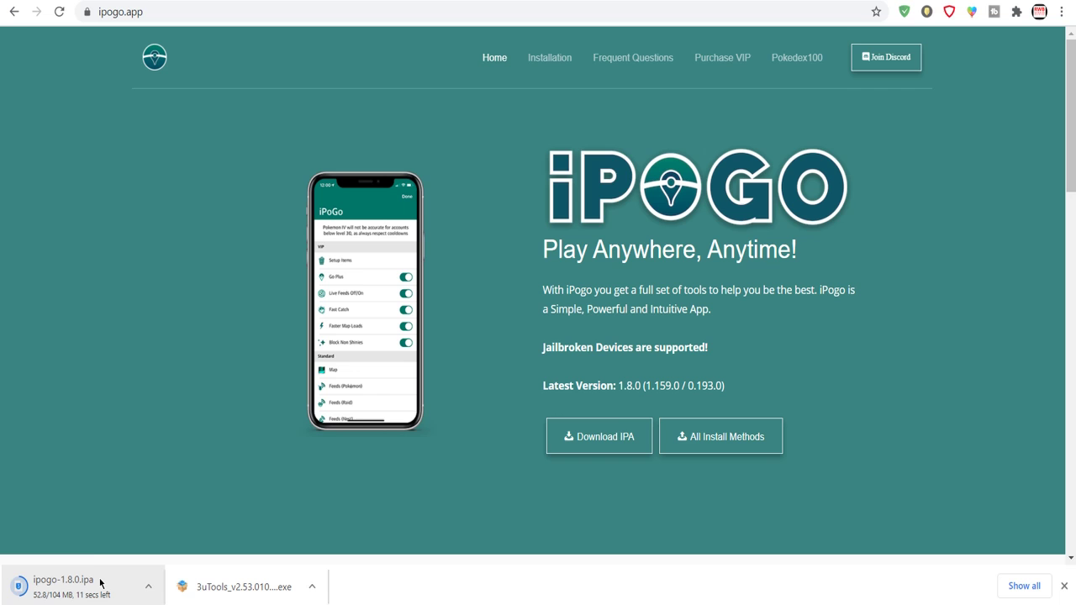
{"action": "right_click", "coordinate": [101, 582]}
{"action": "left_click", "coordinate": [164, 538]}
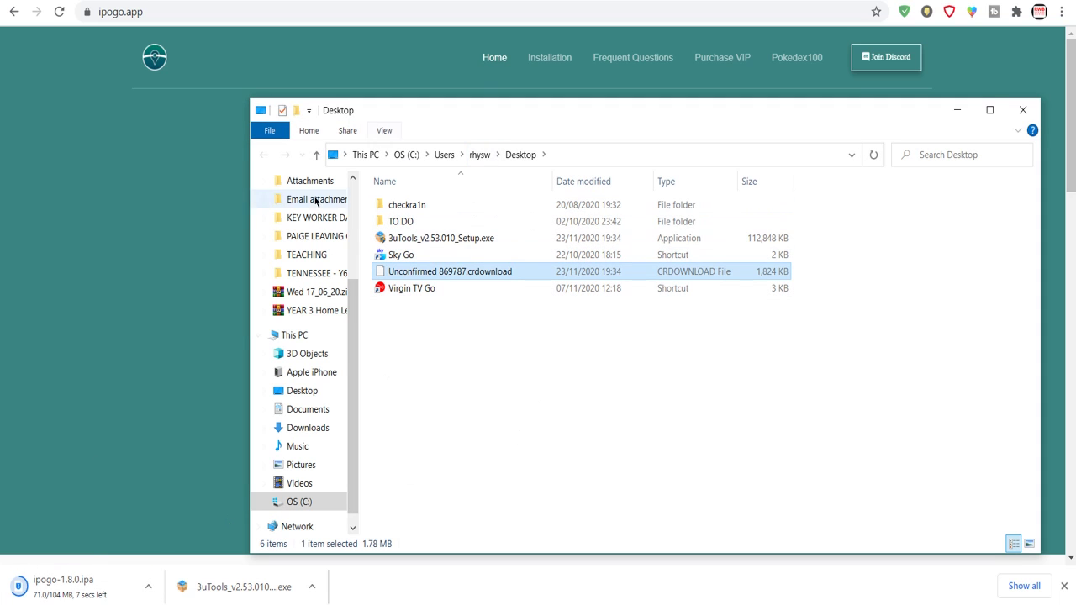
Step: Close the Explorer Desktop folder window
{"action": "left_click", "coordinate": [1023, 110]}
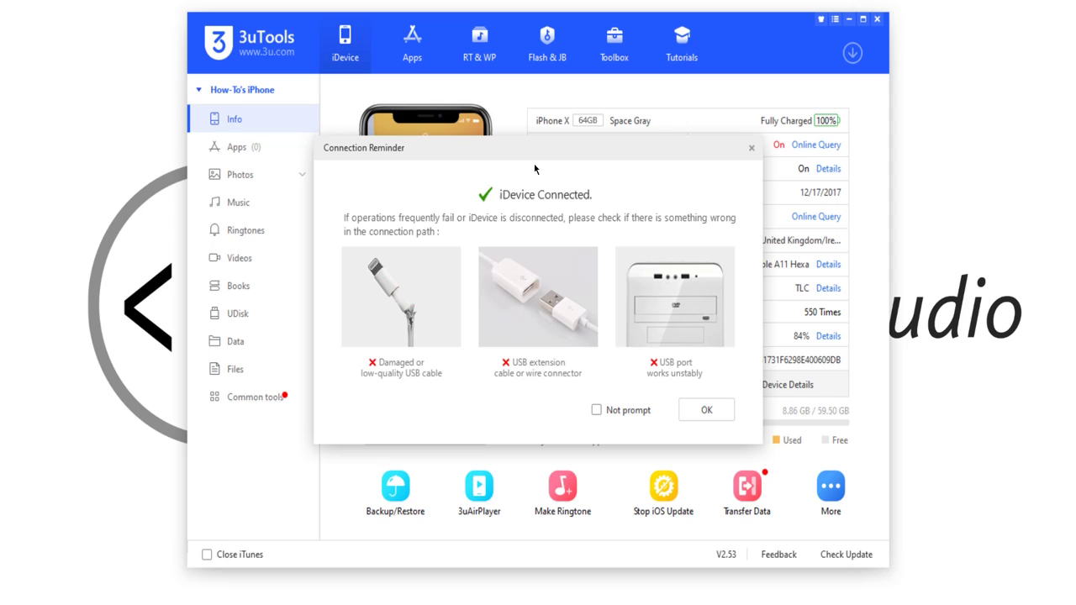
Step: Dismiss the 3uTools Connection Reminder and go to the Toolbox page
{"action": "left_click", "coordinate": [705, 411]}
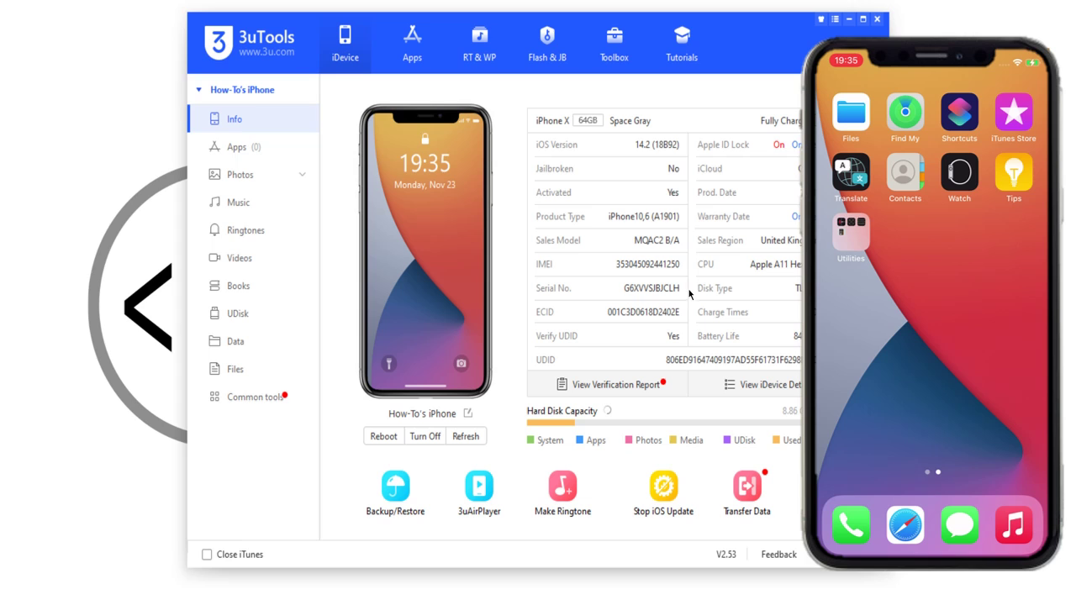
{"action": "left_click", "coordinate": [611, 34]}
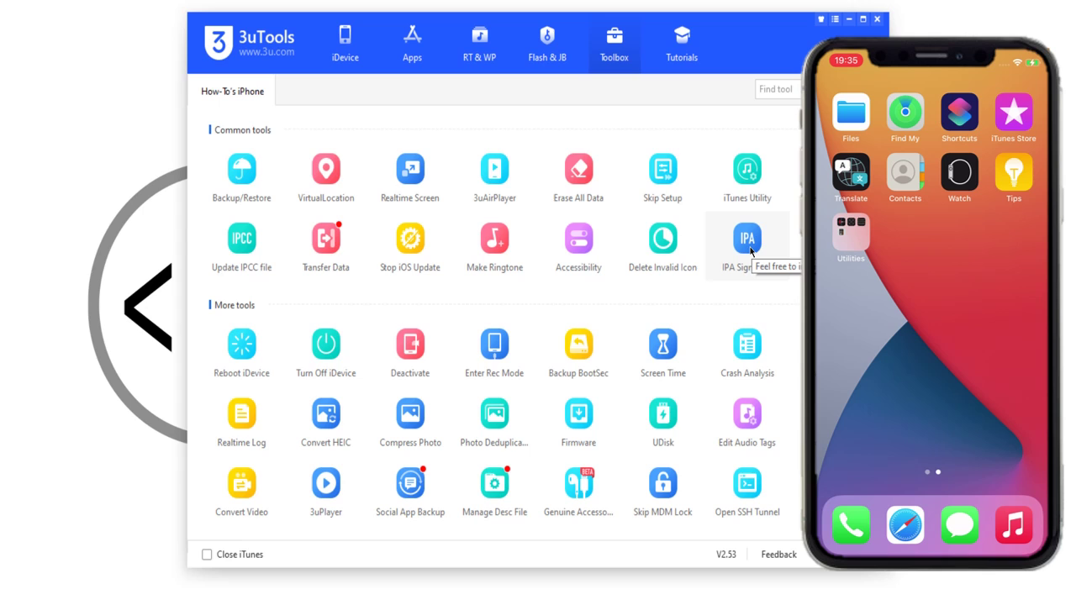
Step: Add ipogo-1.8.0.ipa to IPA Signature, tick the Pokémon GO row, and choose Sign with Apple ID
{"action": "left_click", "coordinate": [748, 244]}
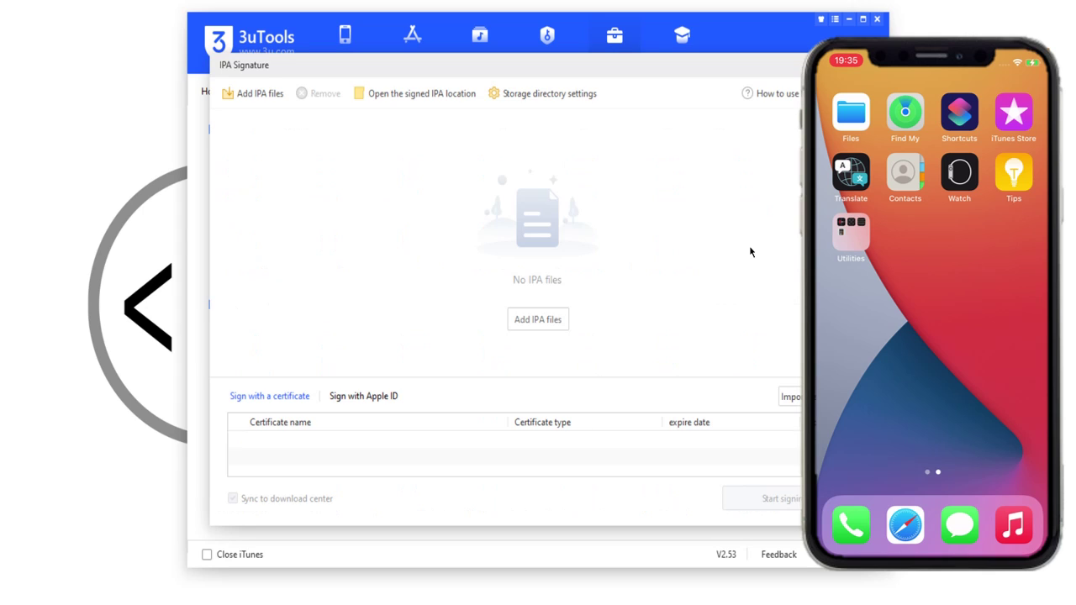
{"action": "left_click", "coordinate": [543, 321]}
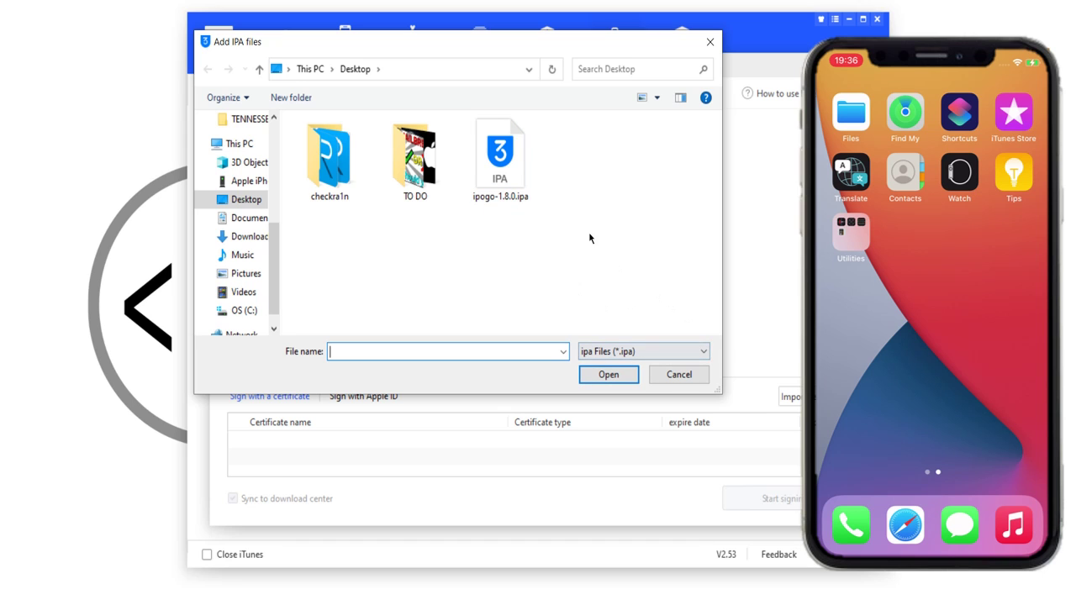
{"action": "left_click", "coordinate": [506, 168]}
{"action": "left_click", "coordinate": [606, 375]}
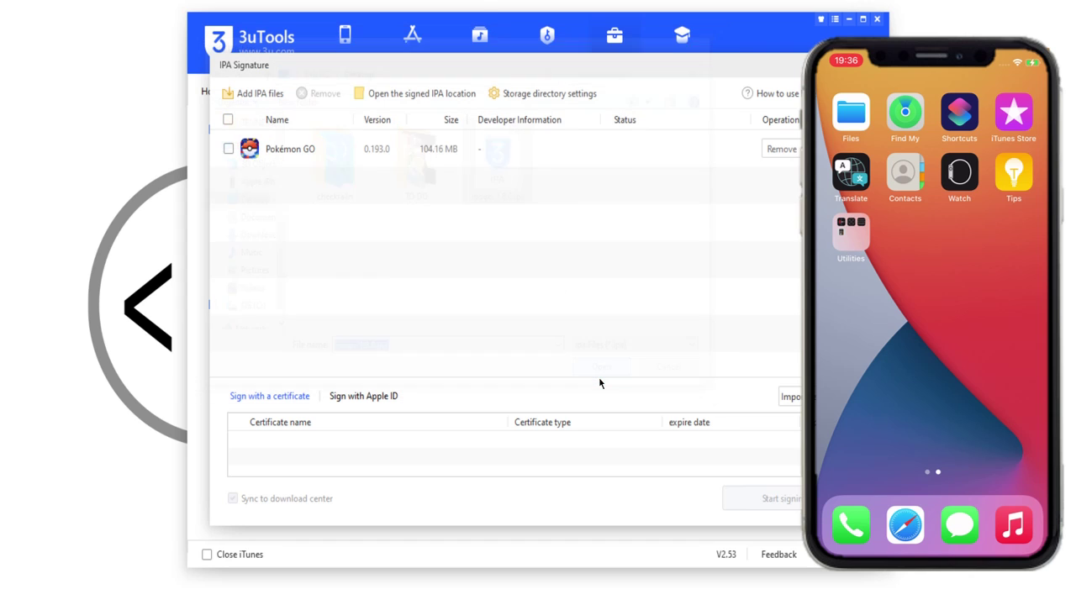
{"action": "left_click", "coordinate": [229, 149]}
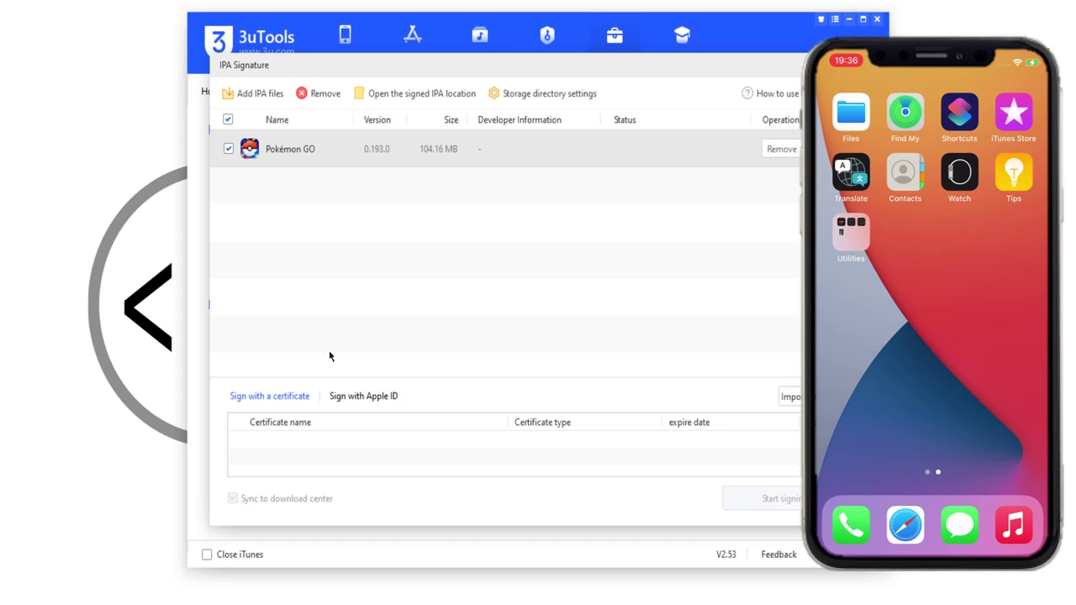
{"action": "left_click", "coordinate": [361, 401]}
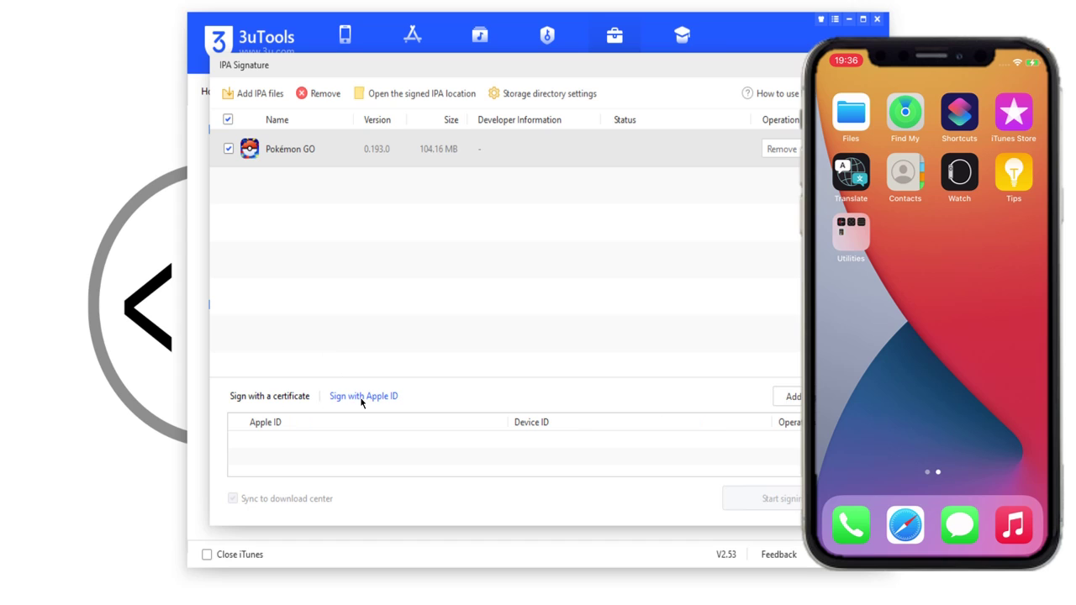
Step: Add an Apple ID for signing, entering the account's e-mail and its password
{"action": "left_click", "coordinate": [796, 398]}
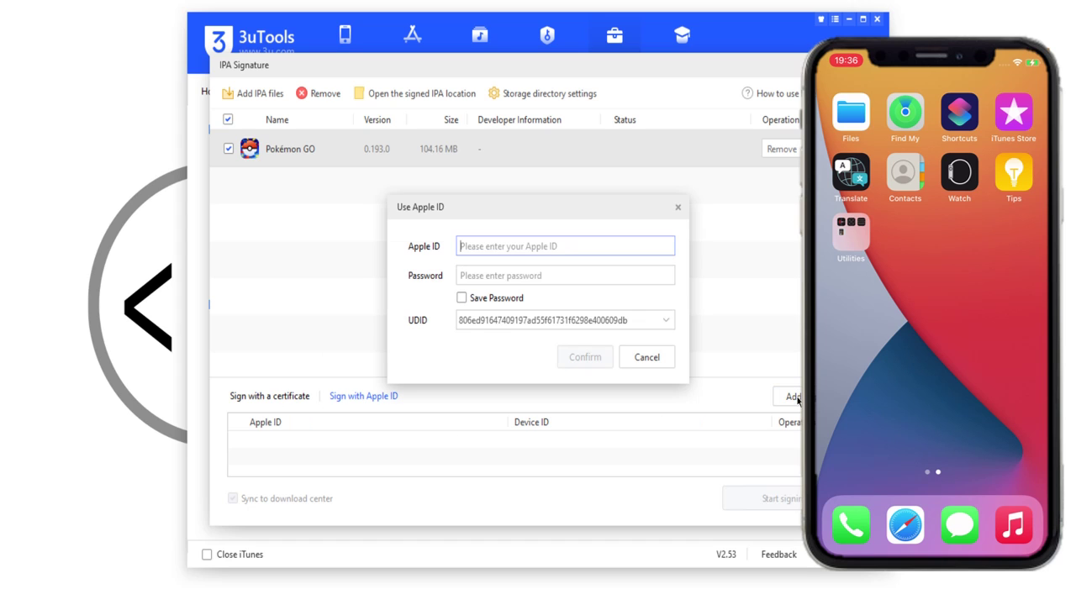
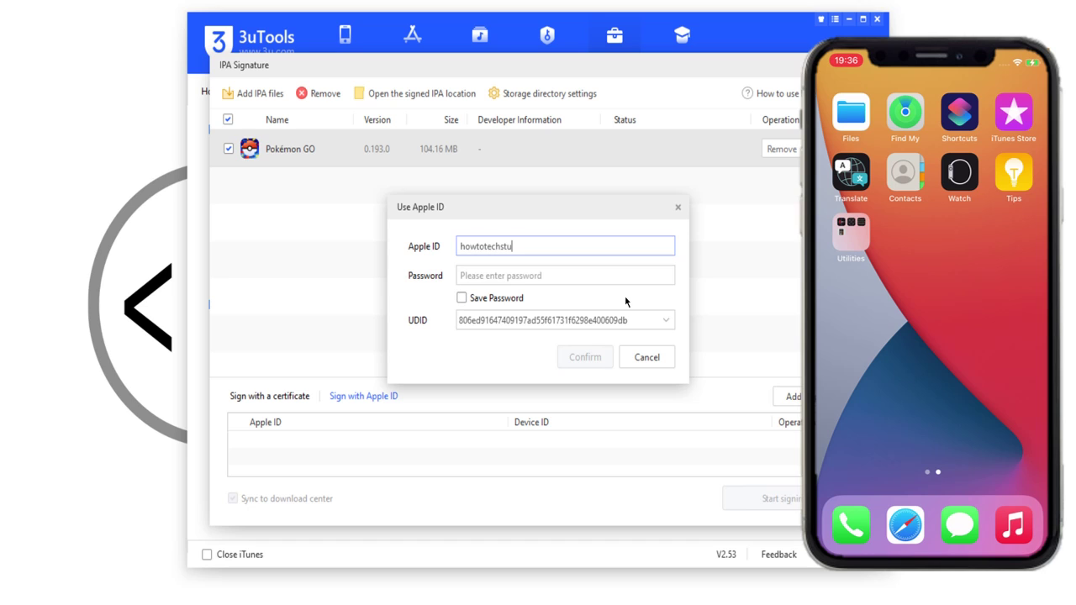
{"action": "left_click", "coordinate": [579, 277]}
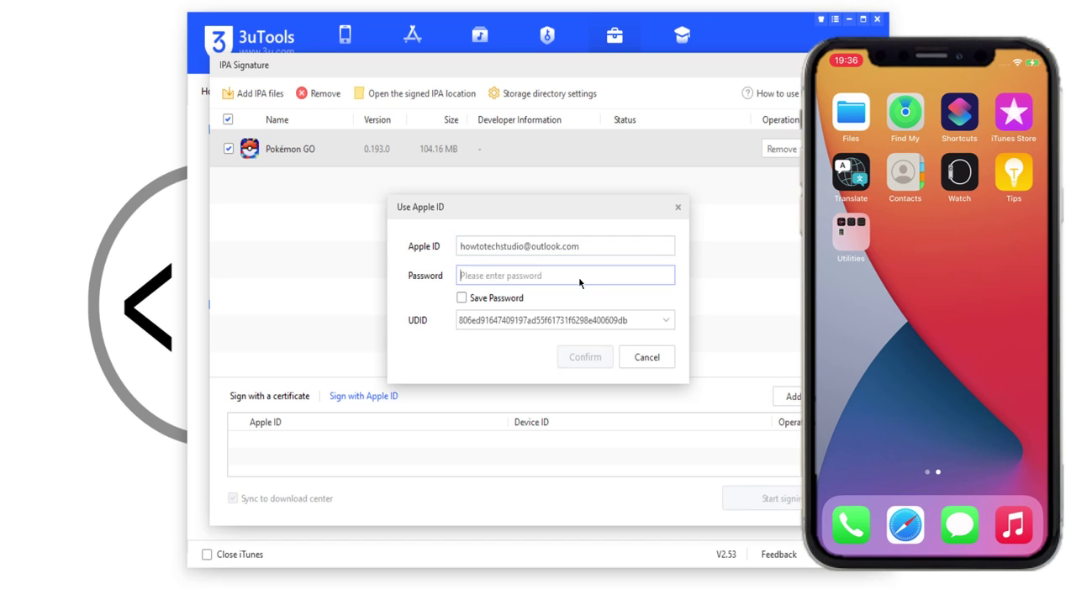
{"action": "type", "text": "•••••••••••"}
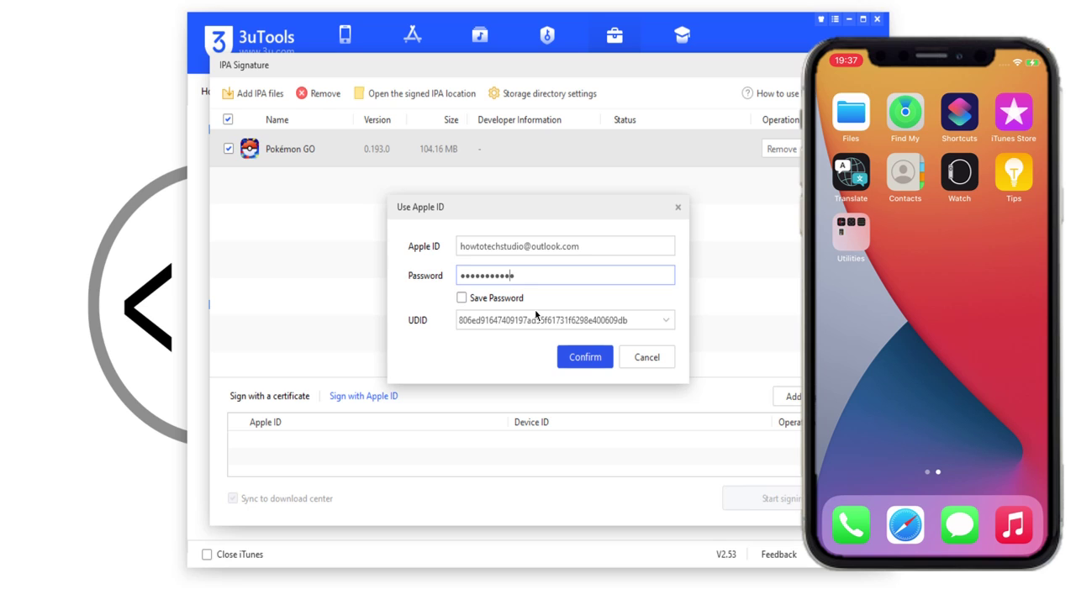
Step: Confirm the Apple ID, select it, and sign the Pokémon GO IPA
{"action": "left_click", "coordinate": [581, 359]}
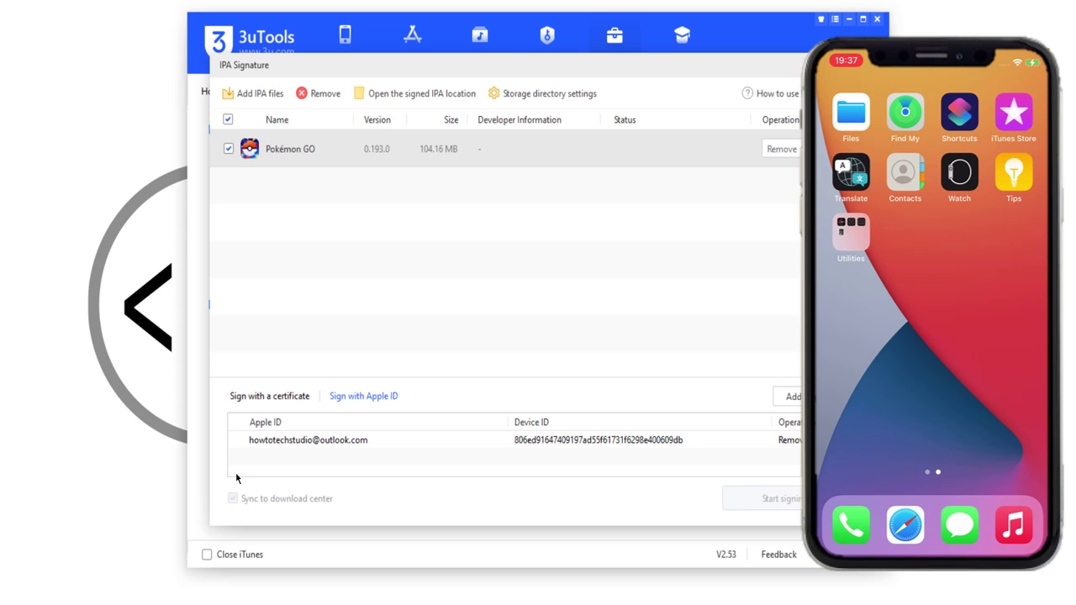
{"action": "left_click", "coordinate": [399, 445]}
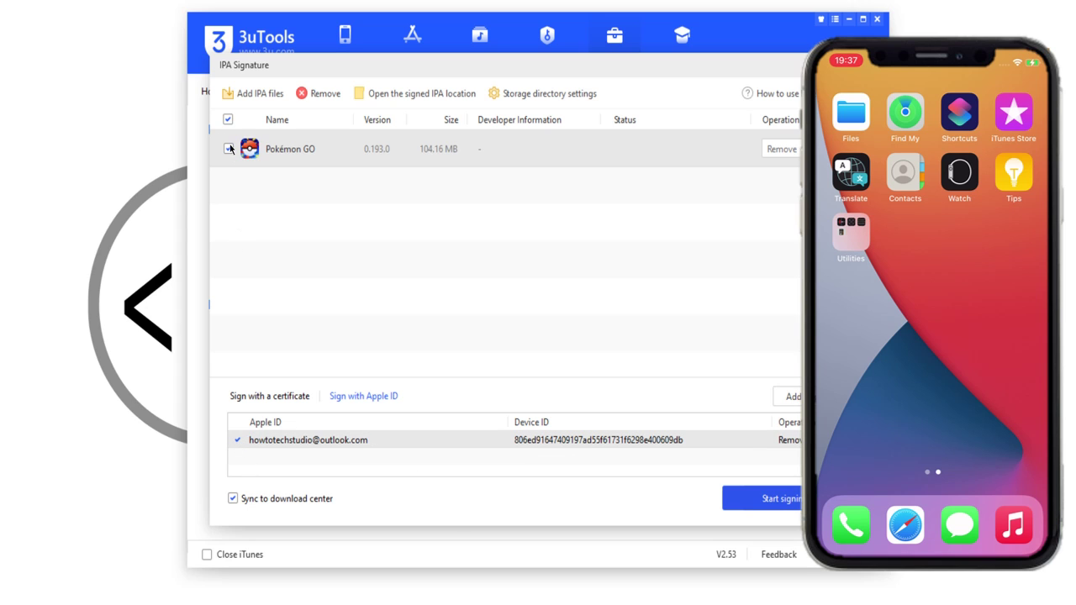
{"action": "left_click", "coordinate": [775, 501]}
Step: Close IPA Signature, open the iPhone's Apps list, and start Import & Install ipa
{"action": "key", "text": "Escape"}
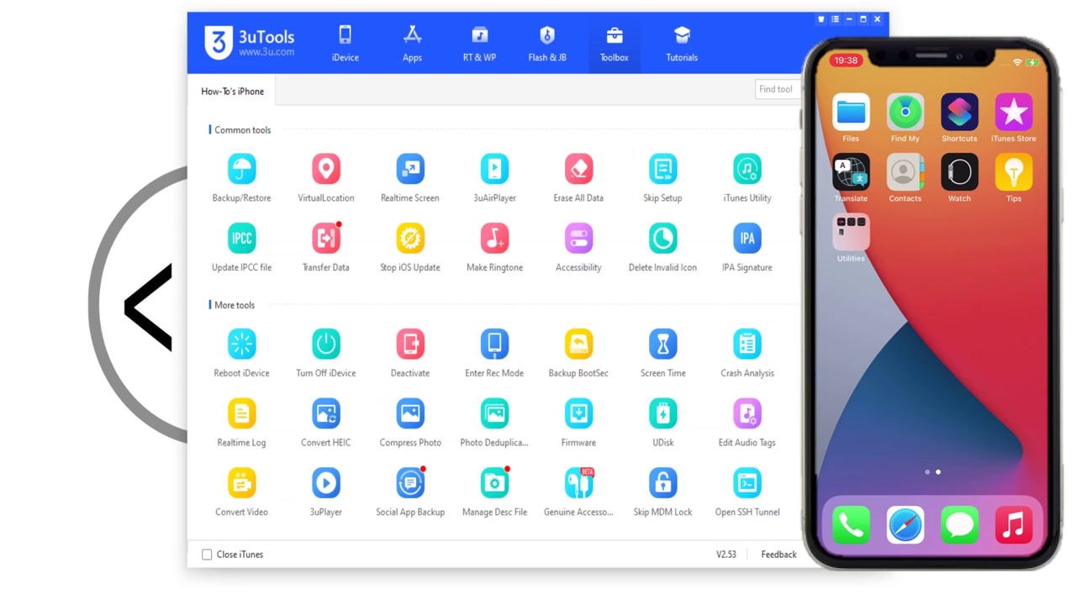
{"action": "left_click", "coordinate": [337, 50]}
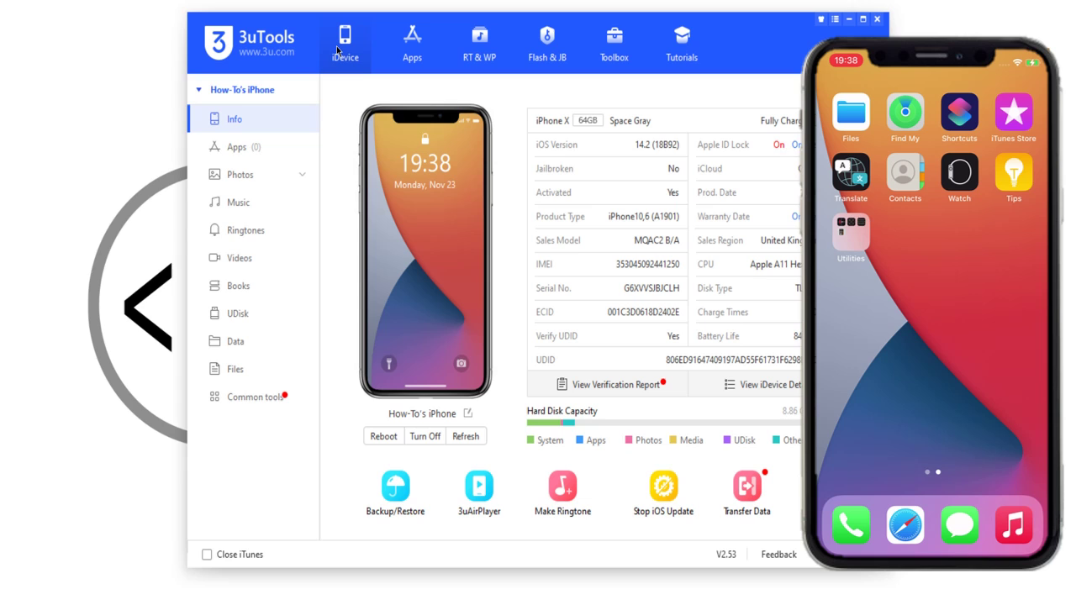
{"action": "left_click", "coordinate": [252, 147]}
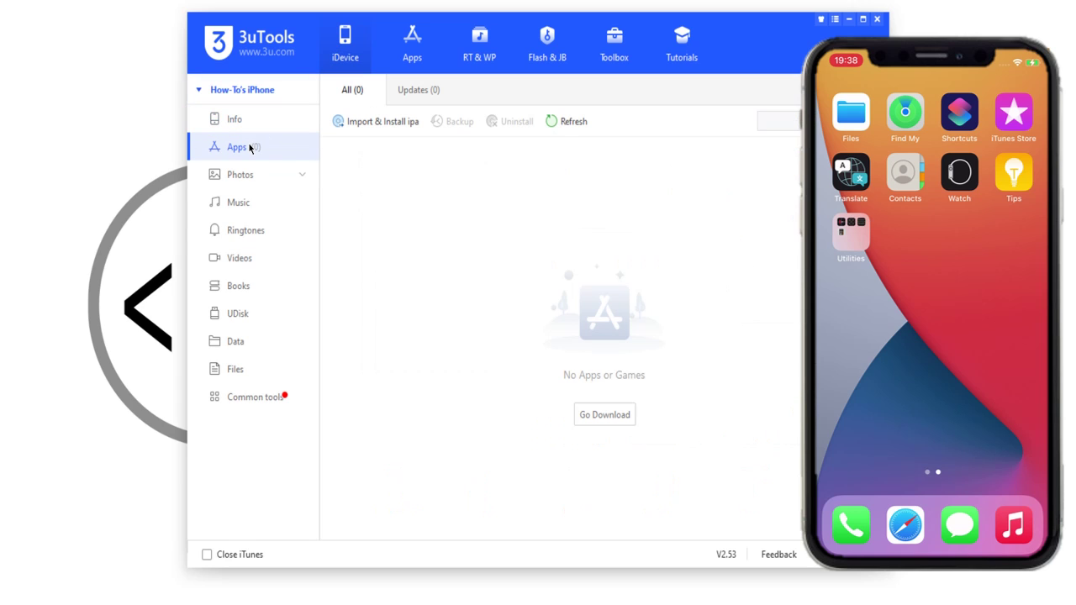
{"action": "left_click", "coordinate": [382, 121]}
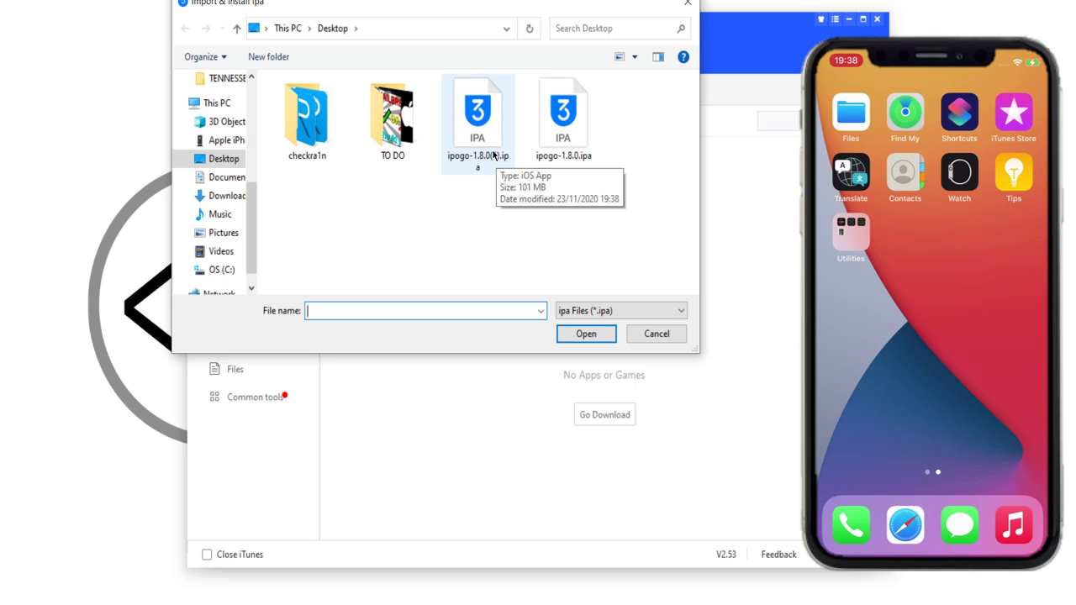
Step: Install ipogo-1.8.0(1).ipa so Pokémon GO 0.193.0 appears in the Apps list
{"action": "left_click", "coordinate": [486, 145]}
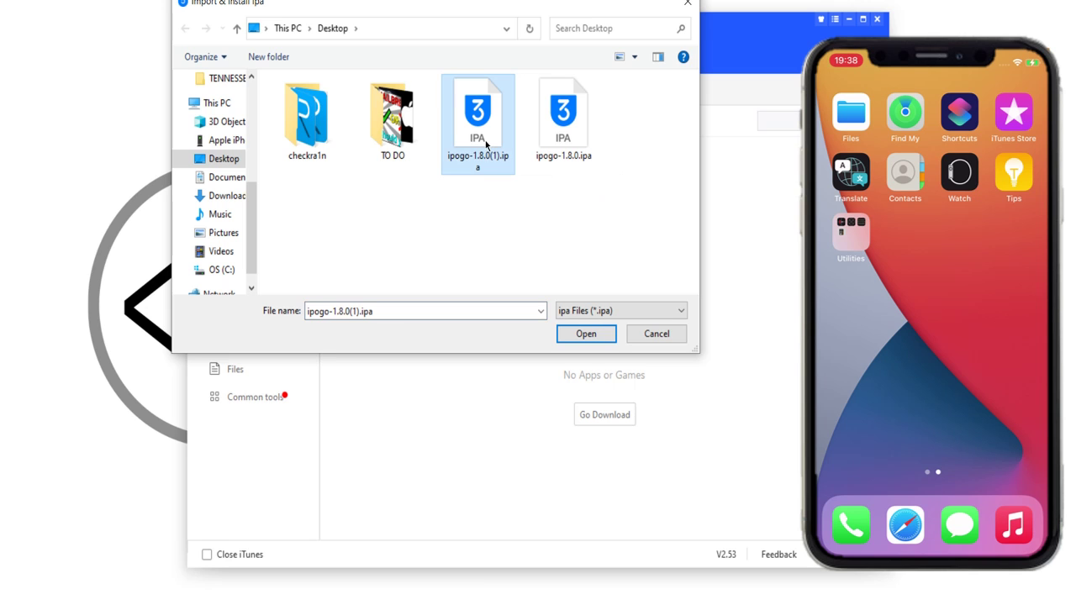
{"action": "left_click", "coordinate": [577, 335]}
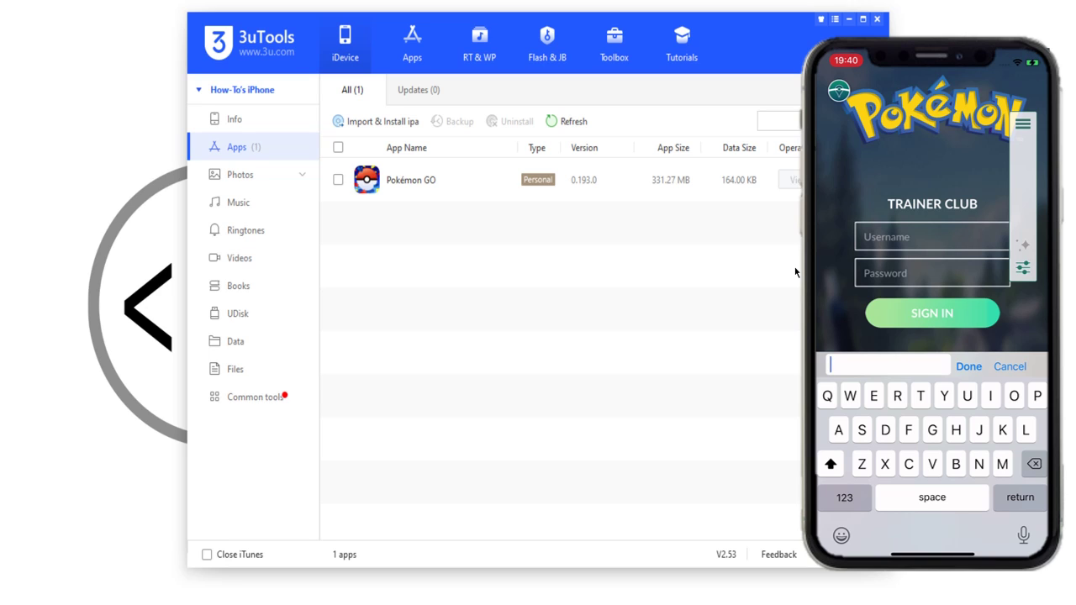
Step: Enter the Trainer Club username and password and submit the sign-in
{"action": "type", "text": "HTTS100"}
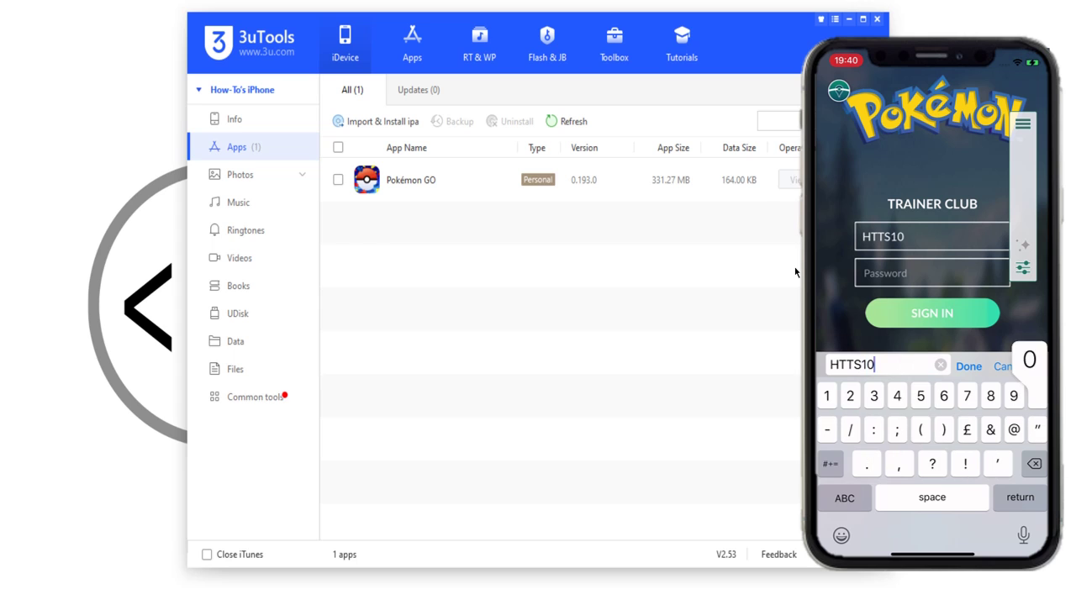
{"action": "key", "text": "Return"}
{"action": "type", "text": "1"}
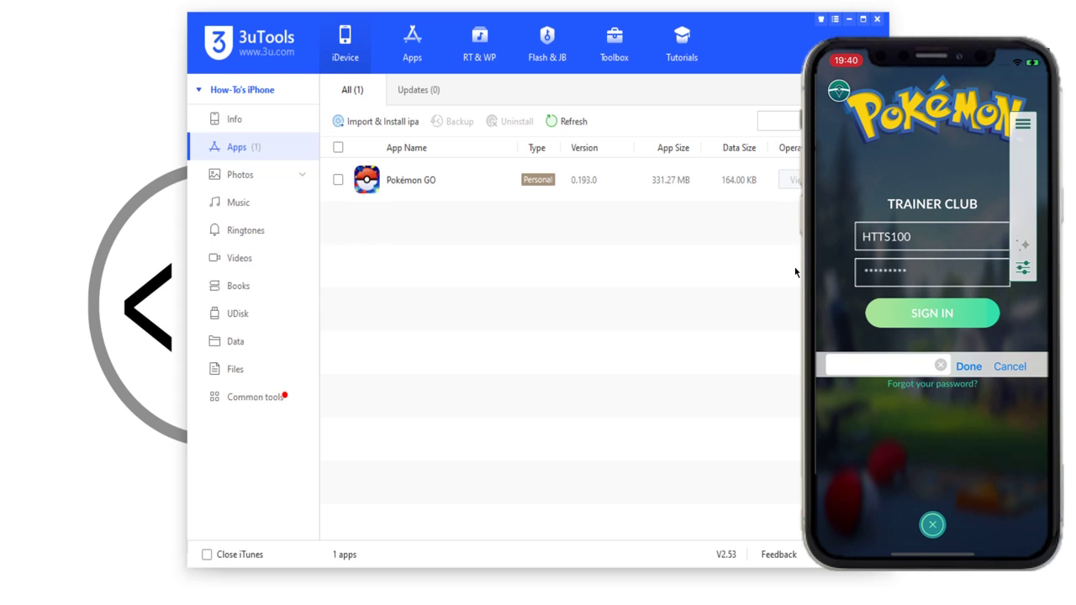
{"action": "key", "text": "Return"}
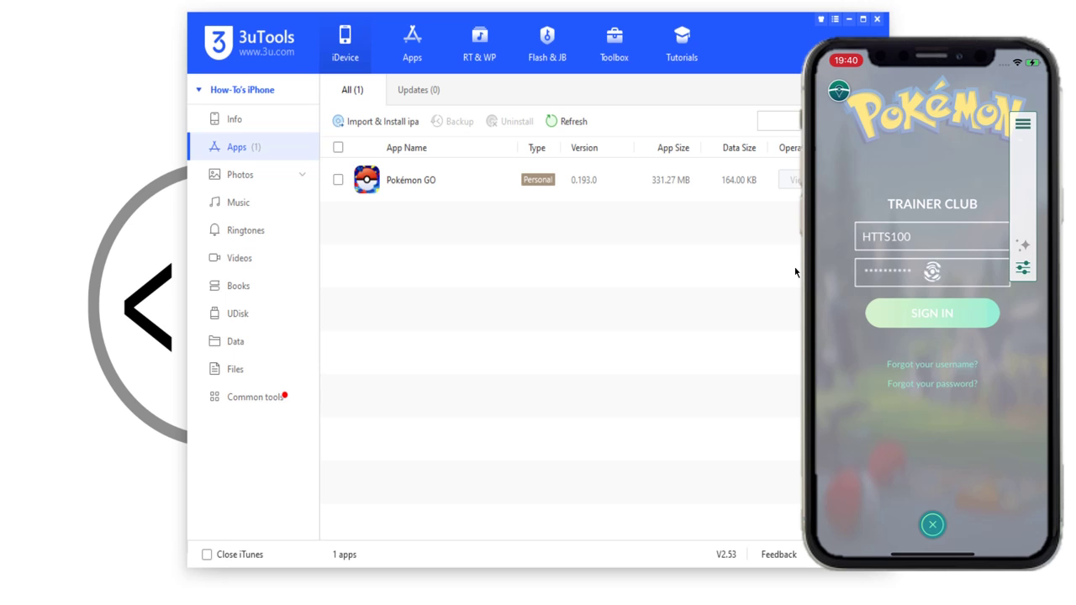
Step: After the incorrect-login error, reopen Trainer Club login, re-enter corrected credentials and resubmit
{"action": "left_click", "coordinate": [932, 341]}
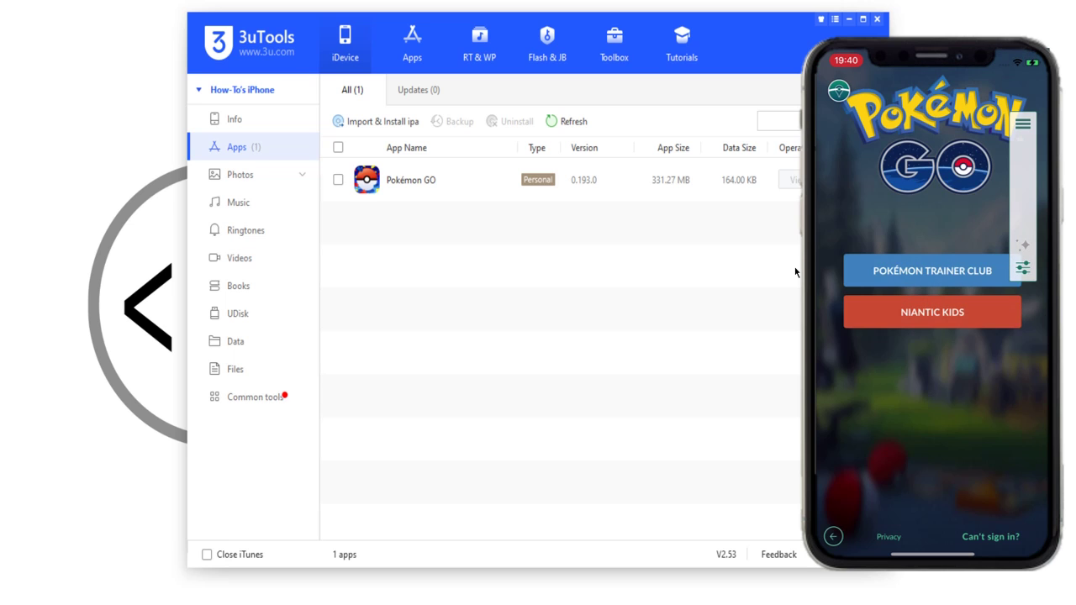
{"action": "left_click", "coordinate": [932, 270]}
{"action": "left_click", "coordinate": [933, 237]}
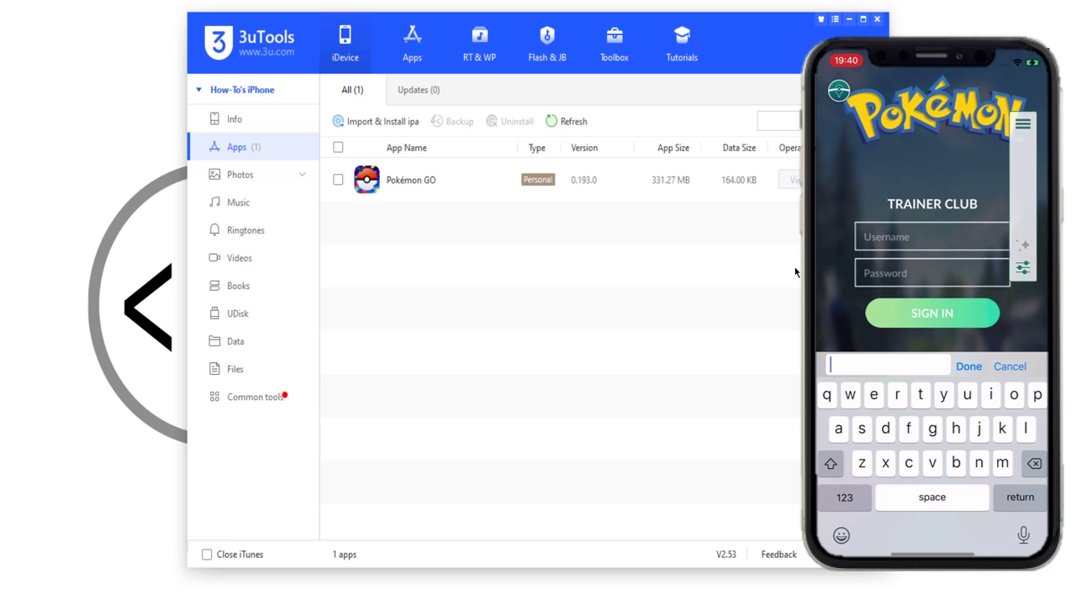
{"action": "type", "text": "HHT55"}
{"action": "key", "text": "BackSpace"}
{"action": "key", "text": "BackSpace"}
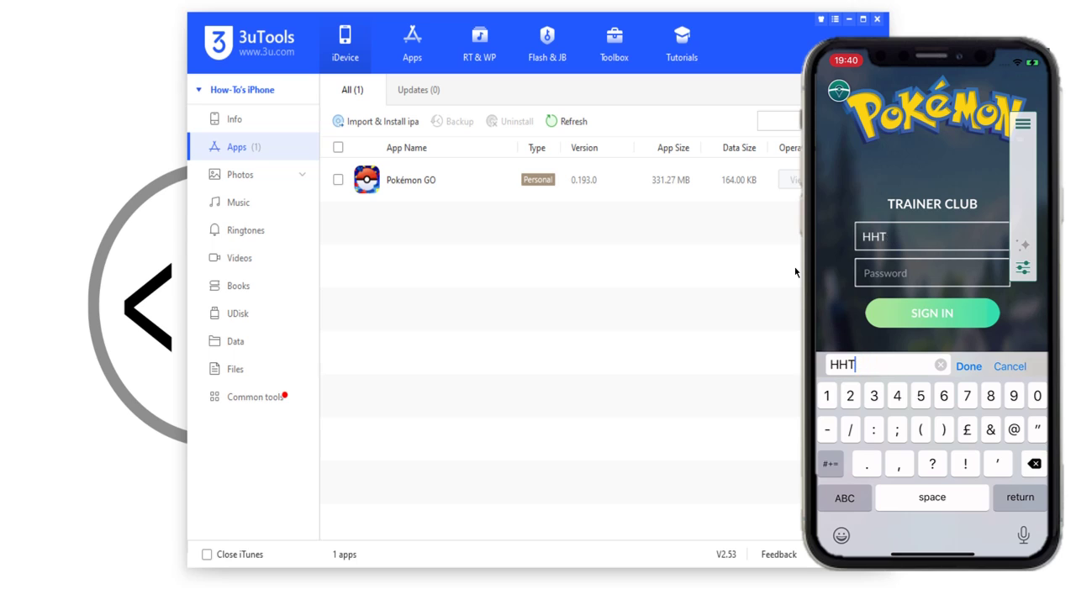
{"action": "key", "text": "BackSpace"}
{"action": "key", "text": "BackSpace"}
{"action": "type", "text": "TTS"}
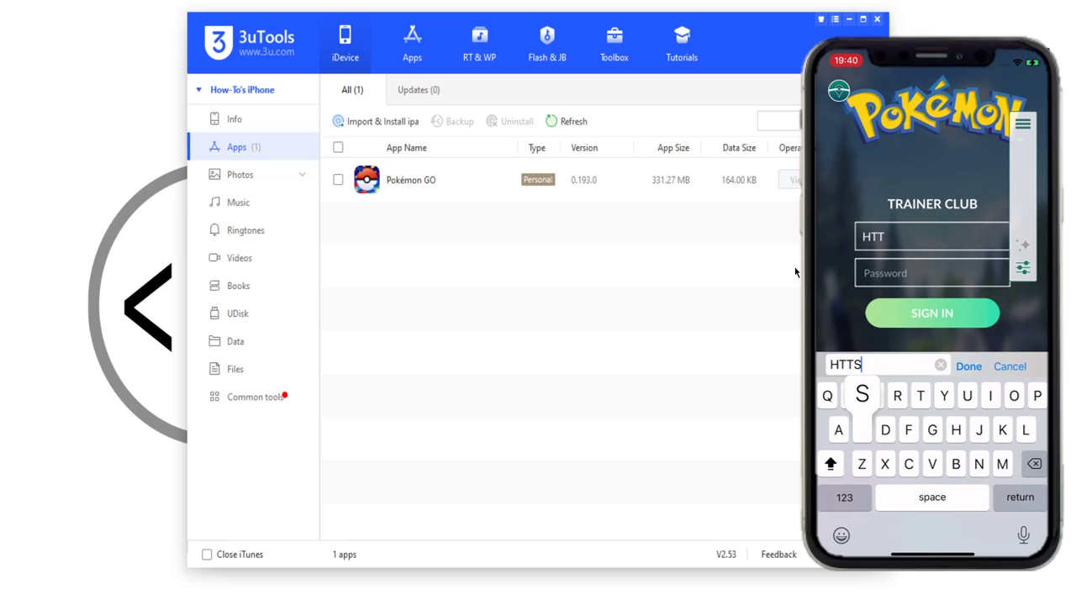
{"action": "type", "text": "100"}
{"action": "key", "text": "Return"}
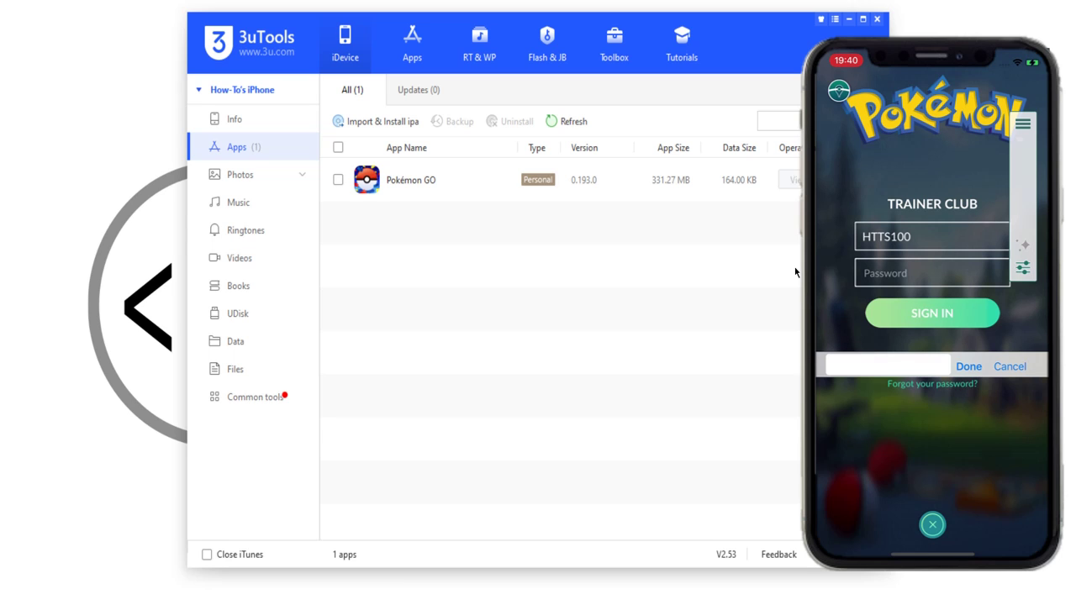
{"action": "type", "text": "••"}
{"action": "key", "text": "Return"}
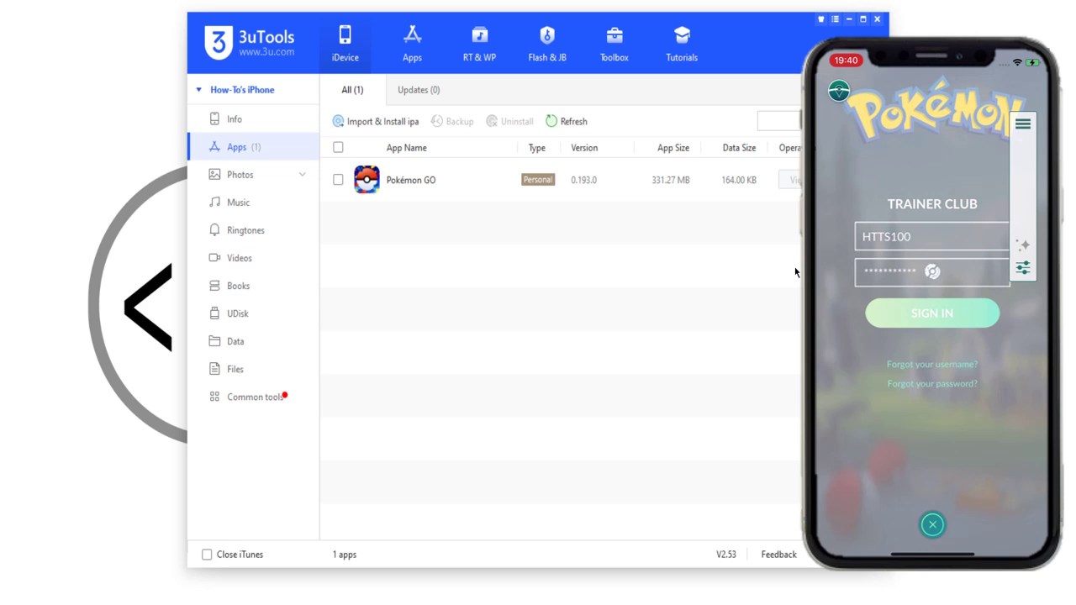